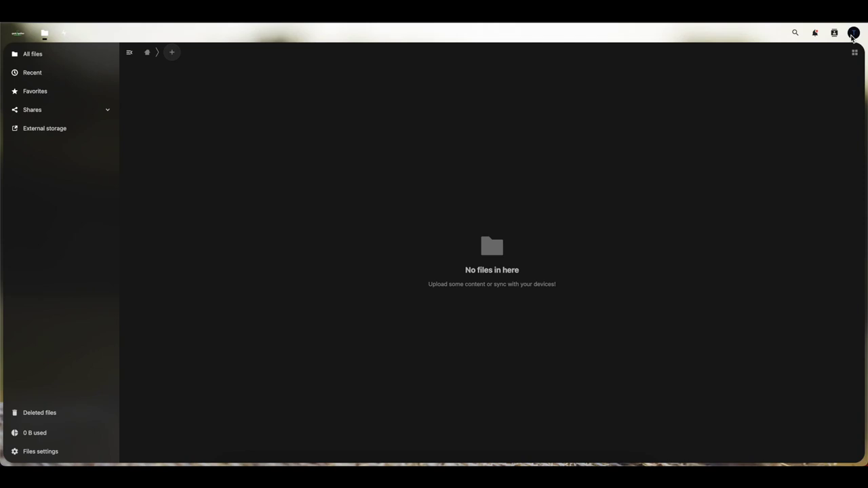
Search the installed apps for 'external' and confirm External storage support is already enabled.
{"action": "left_click", "coordinate": [853, 34]}
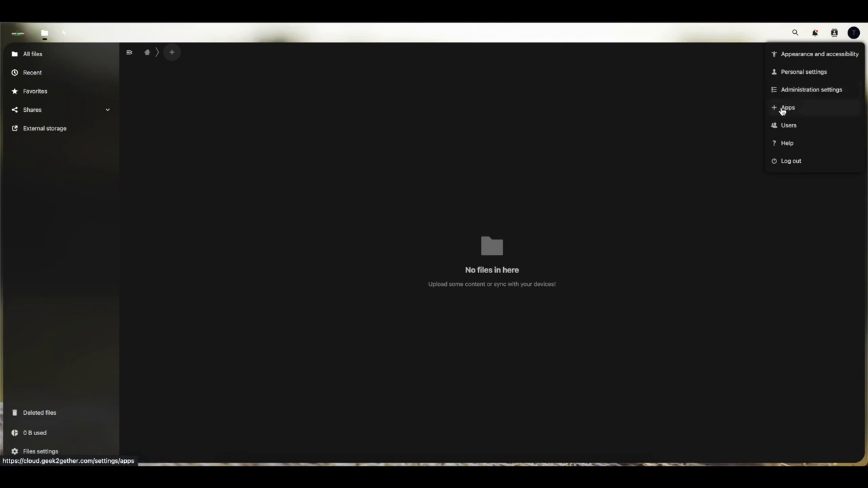
{"action": "left_click", "coordinate": [783, 108]}
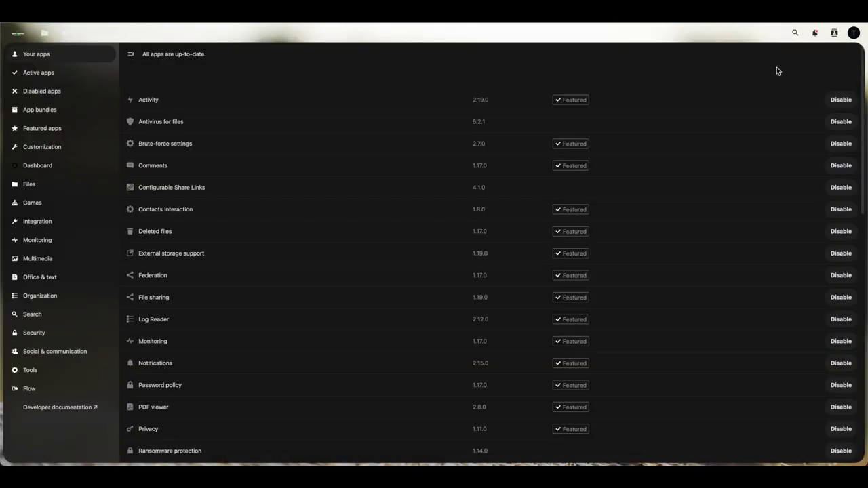
{"action": "left_click", "coordinate": [795, 34]}
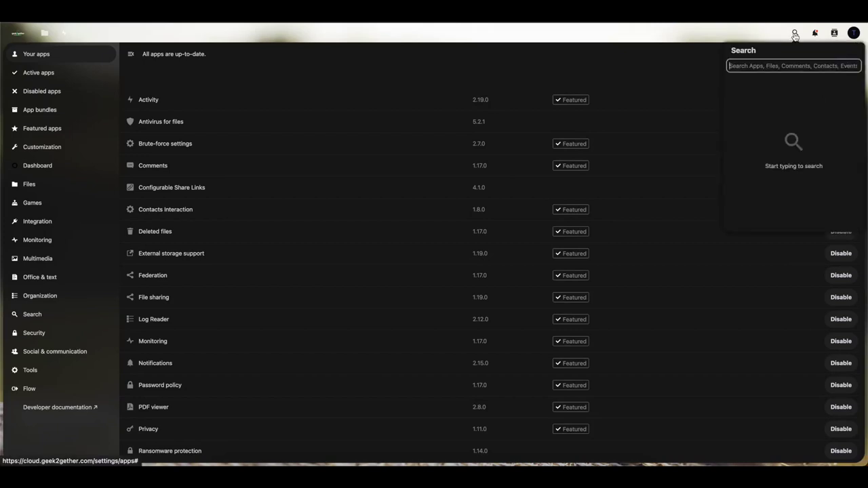
{"action": "type", "text": "external"}
{"action": "key", "text": "Return"}
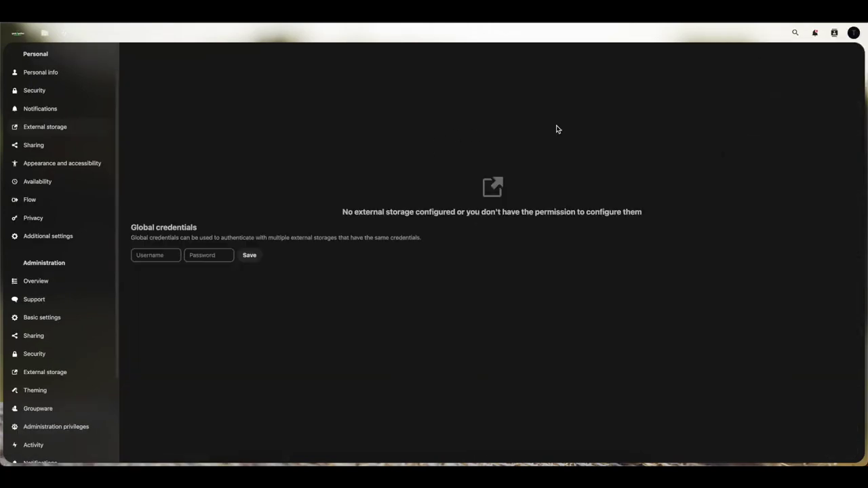
{"action": "left_click", "coordinate": [853, 32]}
{"action": "left_click", "coordinate": [788, 108]}
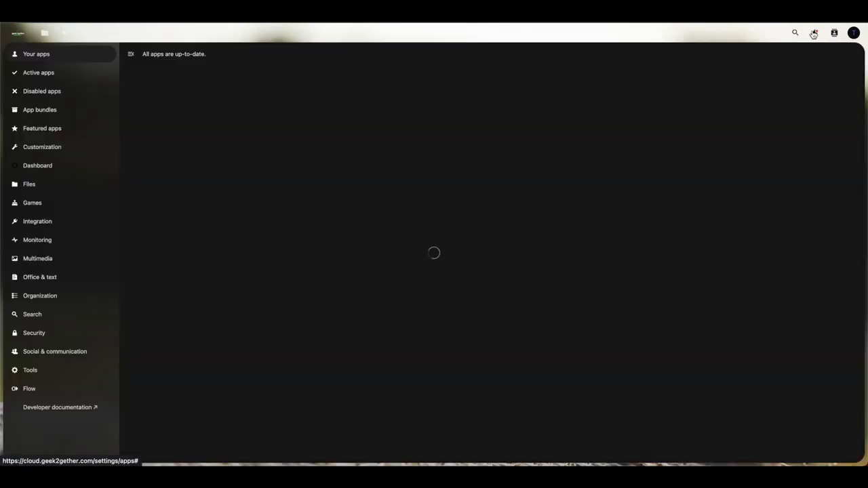
{"action": "left_click", "coordinate": [795, 33]}
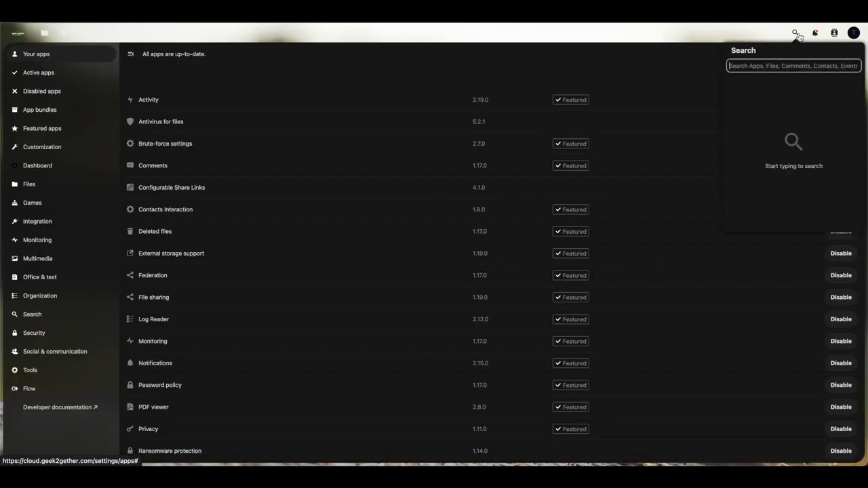
{"action": "type", "text": "external"}
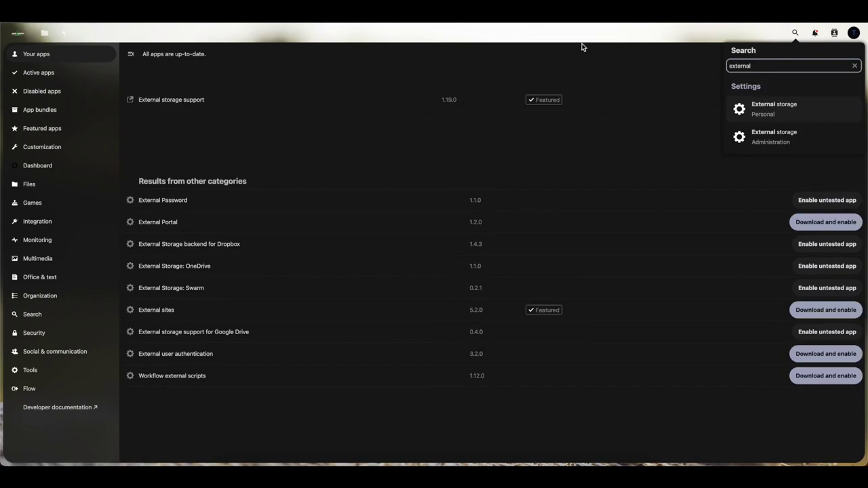
{"action": "left_click", "coordinate": [352, 147]}
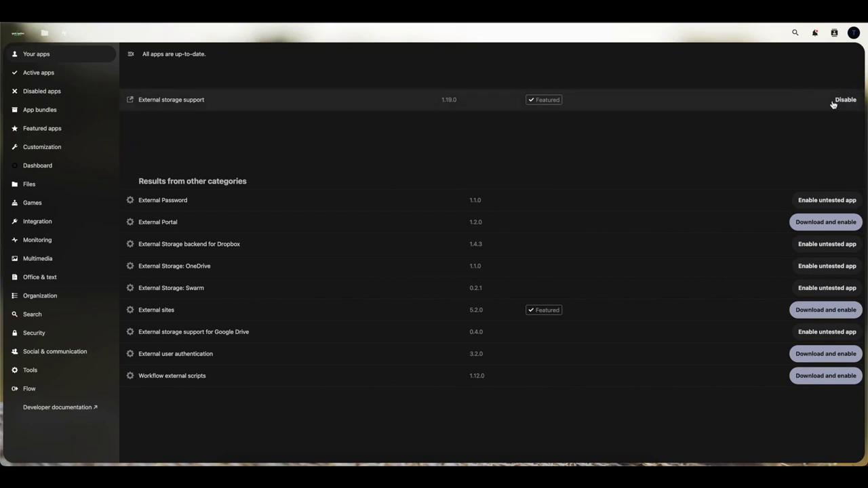
Open External storage admin settings and check that Add storage lacks SMB/CIFS without smbclient.
{"action": "left_click", "coordinate": [854, 33]}
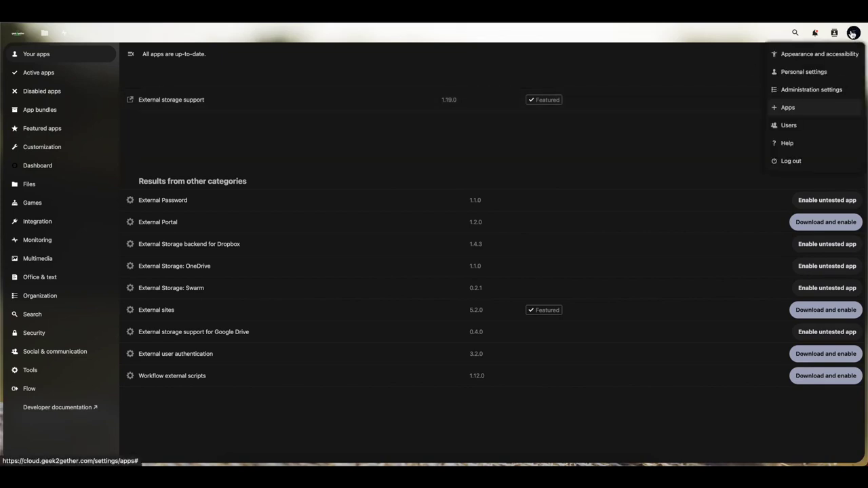
{"action": "left_click", "coordinate": [795, 93]}
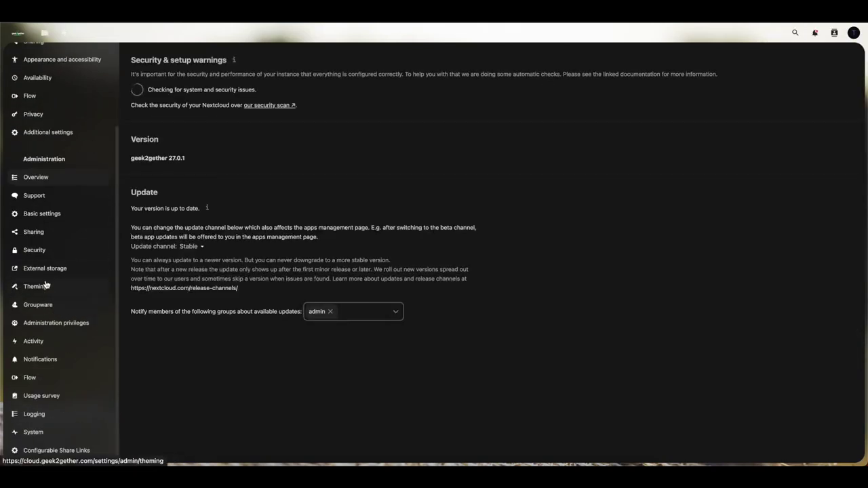
{"action": "left_click", "coordinate": [51, 271]}
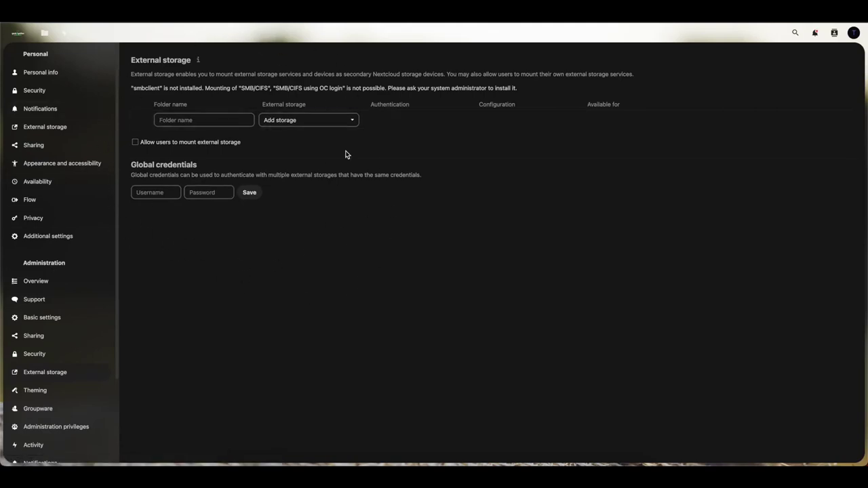
{"action": "left_click", "coordinate": [294, 121]}
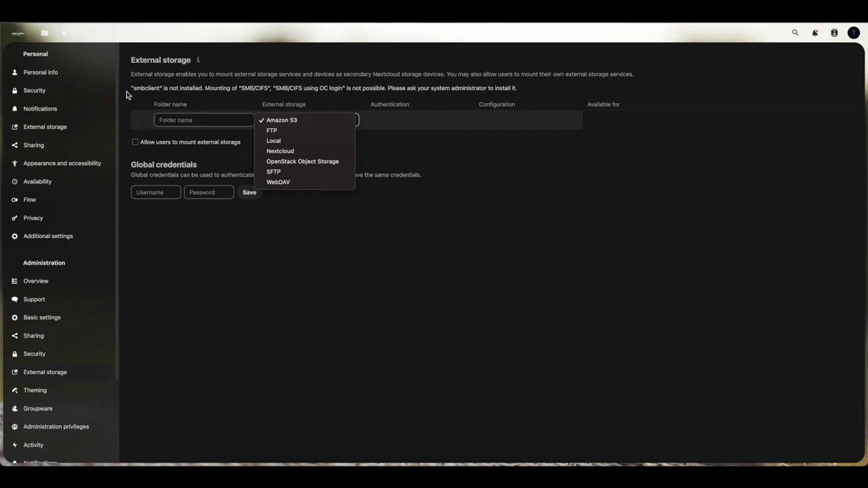
{"action": "left_click", "coordinate": [150, 94]}
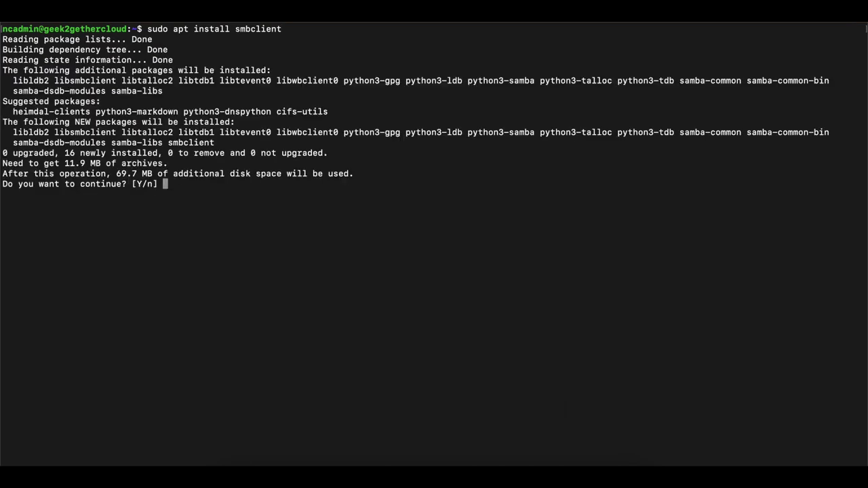
Confirm the smbclient package installation with Y.
{"action": "type", "text": "y"}
{"action": "key", "text": "Return"}
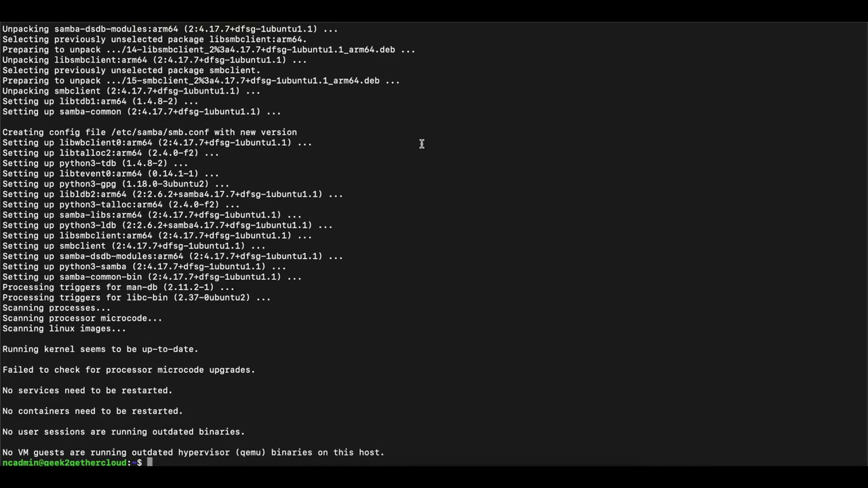
Restart Apache with 'sudo systemctl restart apache2', fixing the 'sytemctl' typo on retry.
{"action": "type", "text": "sudo syte"}
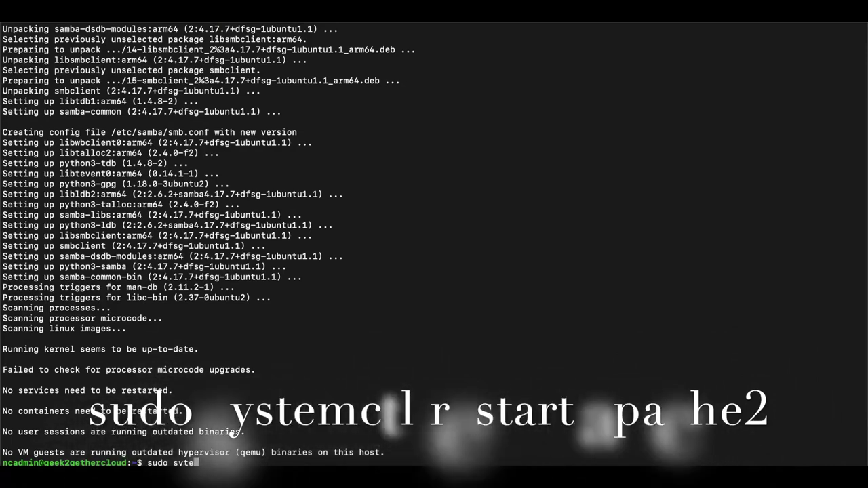
{"action": "type", "text": "mctl restart apache2"}
{"action": "key", "text": "Return"}
{"action": "key", "text": "Up"}
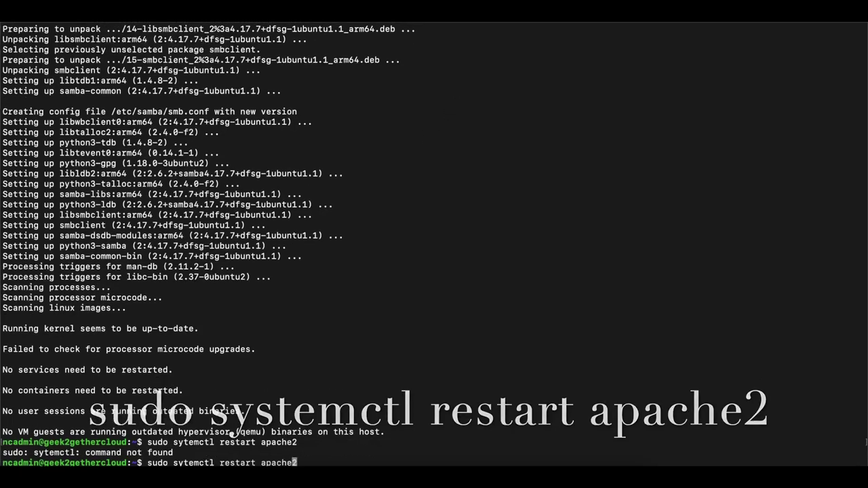
{"action": "key", "text": "Left"}
{"action": "key", "text": "Left"}
{"action": "key", "text": "Left"}
{"action": "key", "text": "Left"}
{"action": "key", "text": "Left"}
{"action": "key", "text": "Left"}
{"action": "key", "text": "Left"}
{"action": "key", "text": "Left"}
{"action": "key", "text": "Left"}
{"action": "key", "text": "Left"}
{"action": "key", "text": "Left"}
{"action": "key", "text": "Left"}
{"action": "key", "text": "Left"}
{"action": "key", "text": "Left"}
{"action": "type", "text": "s"}
{"action": "key", "text": "Return"}
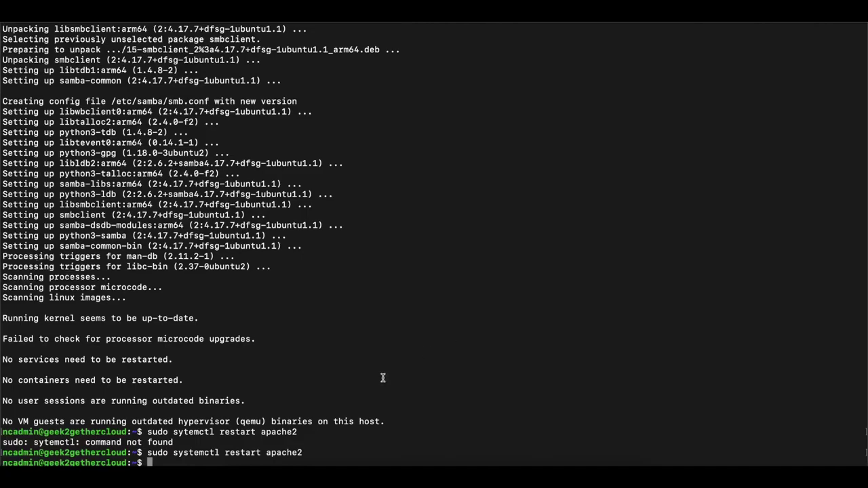
Back in Nextcloud, verify the Add storage list now offers SMB/CIFS without the smbclient warning.
{"action": "left_click", "coordinate": [309, 474]}
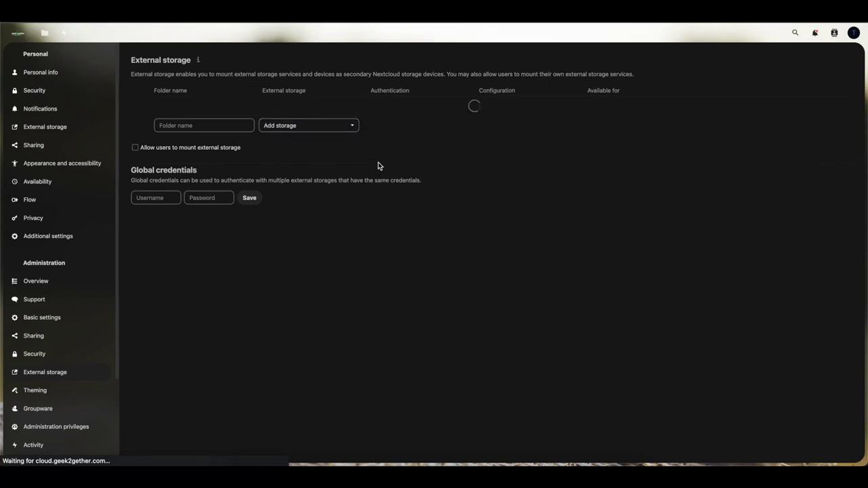
{"action": "left_click", "coordinate": [321, 103]}
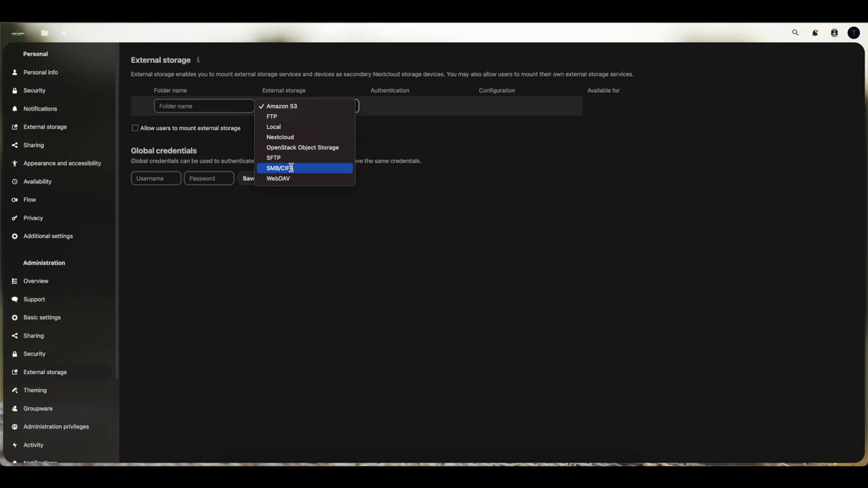
{"action": "left_click", "coordinate": [276, 238]}
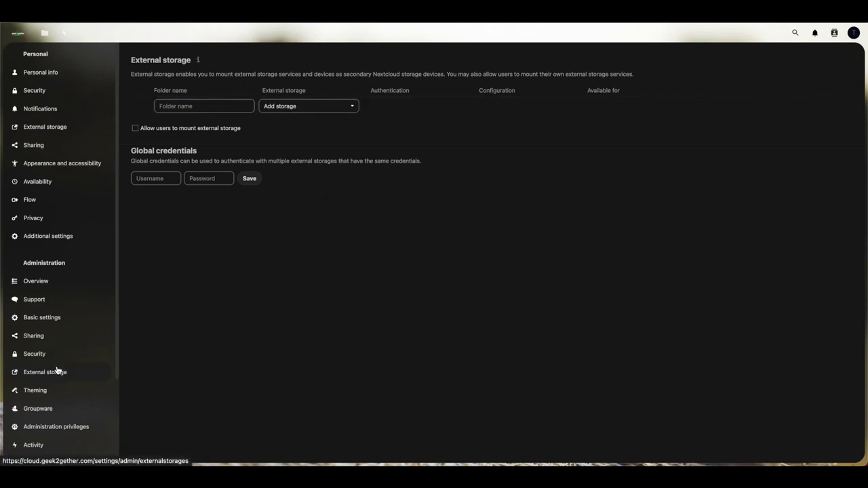
Add an SMB/CIFS storage and rename its folder from SMB to geek2gether.
{"action": "left_click", "coordinate": [295, 106]}
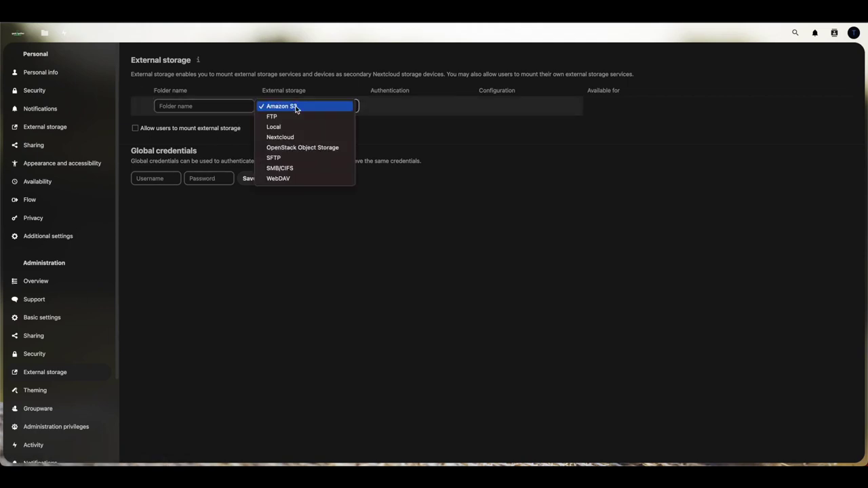
{"action": "left_click", "coordinate": [296, 168]}
{"action": "left_click", "coordinate": [213, 162]}
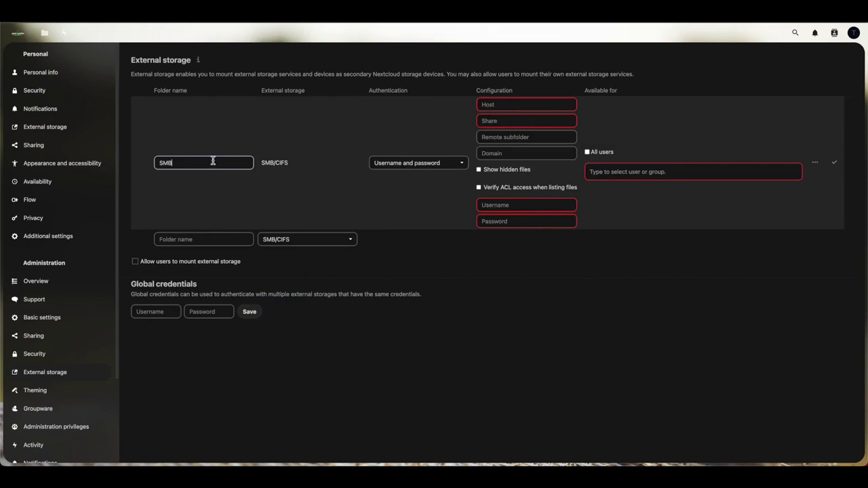
{"action": "left_click_drag", "start_coordinate": [199, 162], "coordinate": [105, 158]}
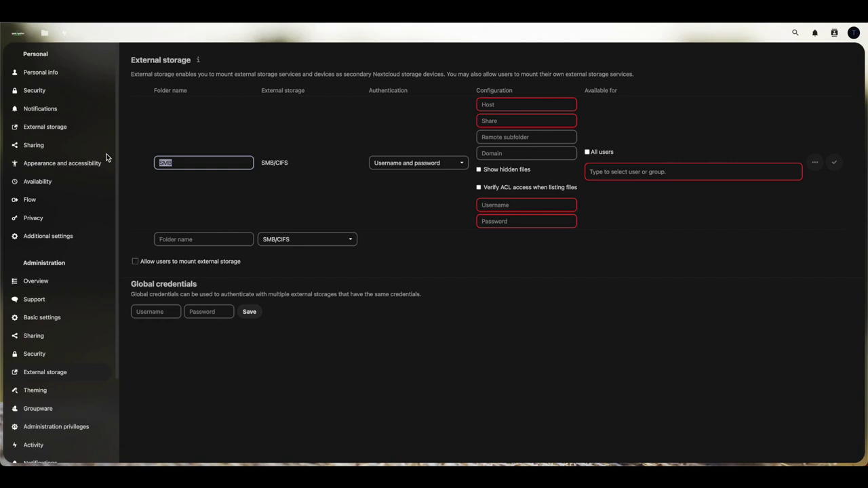
{"action": "type", "text": "geek2gether"}
{"action": "left_click", "coordinate": [465, 300]}
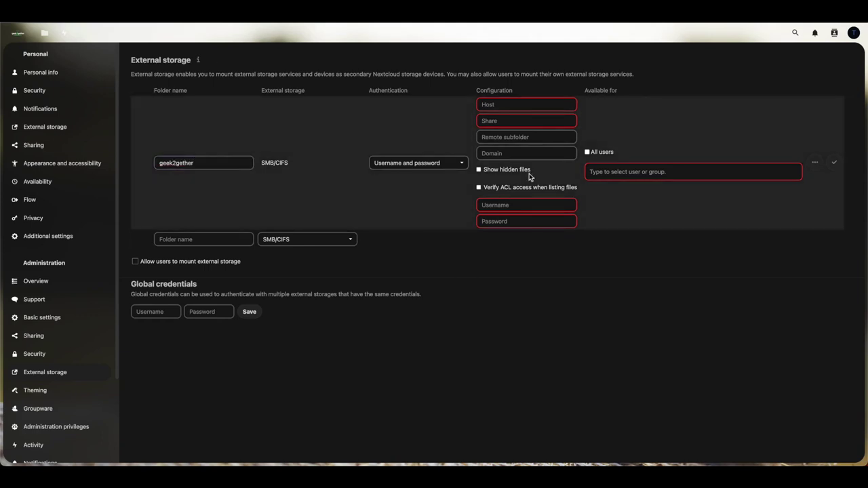
{"action": "left_click", "coordinate": [495, 99]}
{"action": "left_click", "coordinate": [407, 164]}
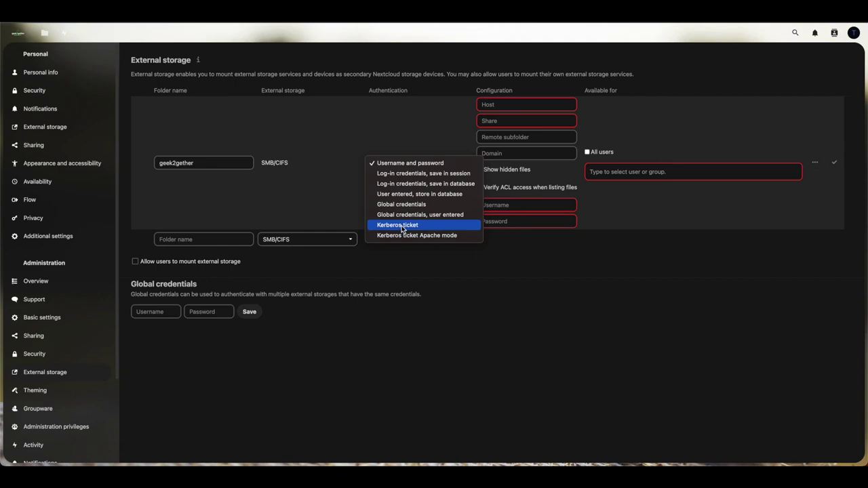
{"action": "left_click", "coordinate": [439, 165]}
{"action": "left_click", "coordinate": [523, 108]}
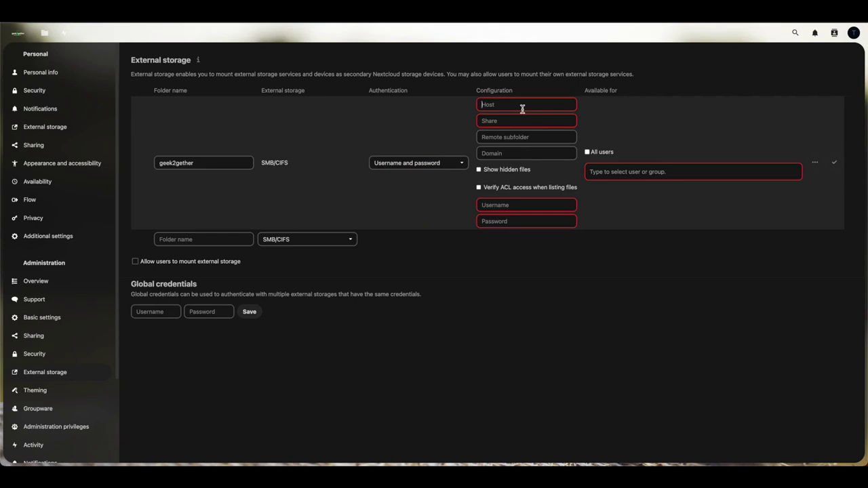
Set host 10.100.20.200 and share geek2gether, then begin the remote subfolder path.
{"action": "type", "text": "10.100.20.200"}
{"action": "left_click", "coordinate": [513, 120]}
{"action": "type", "text": "geek2gether"}
{"action": "key", "text": "Tab"}
{"action": "mouse_move", "coordinate": [530, 188]}
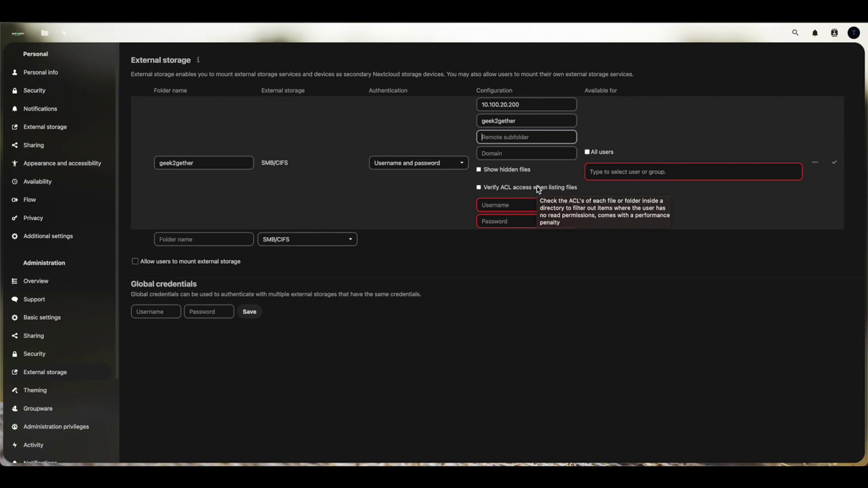
{"action": "type", "text": "/"}
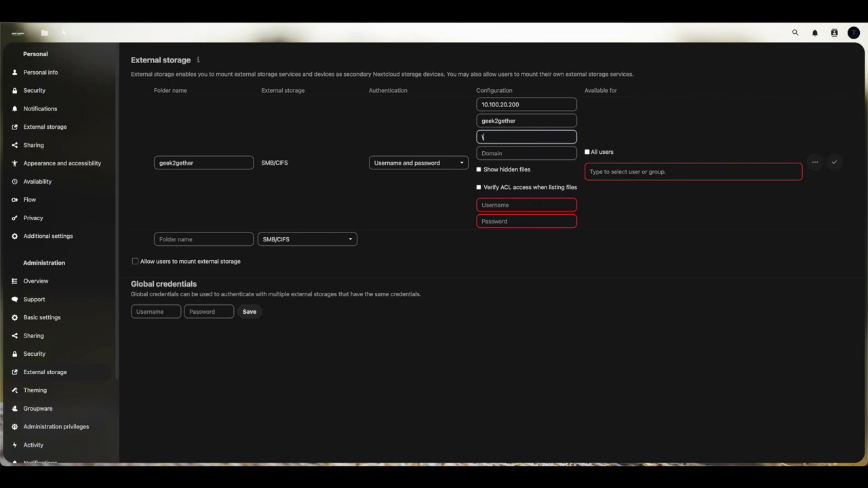
In Finder, open the TNAS geek2gether share and create a folder named Test.
{"action": "left_click", "coordinate": [234, 464]}
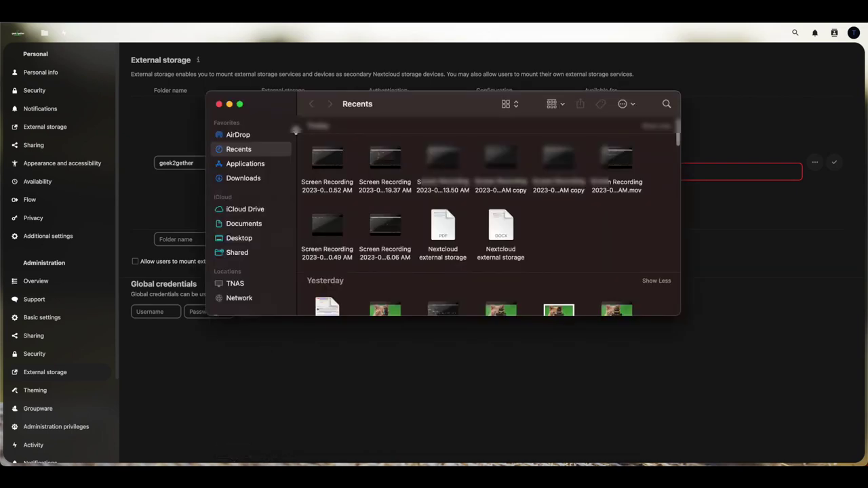
{"action": "left_click", "coordinate": [231, 284]}
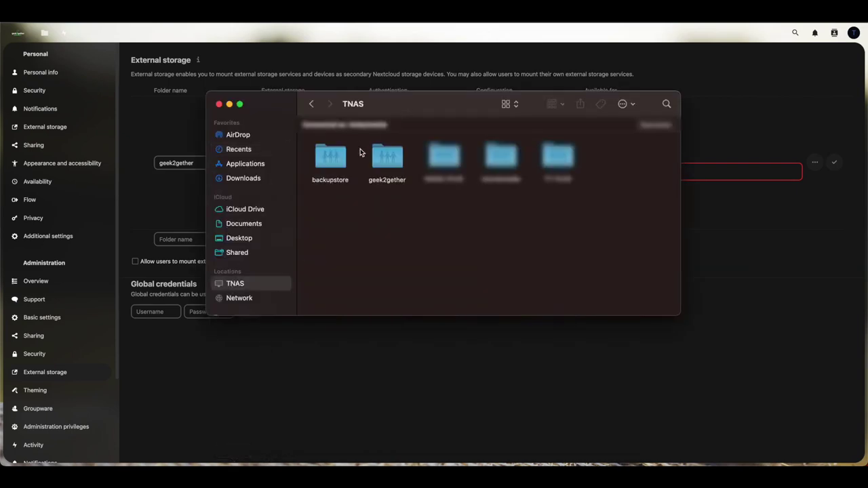
{"action": "double_click", "coordinate": [385, 156]}
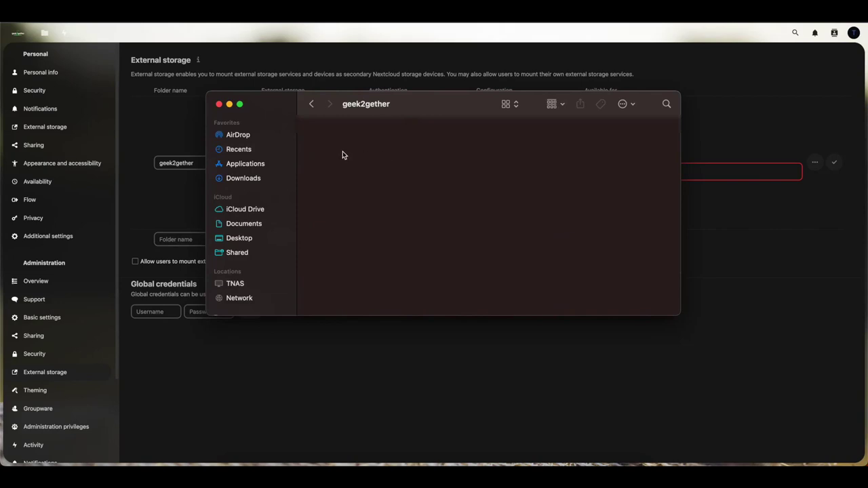
{"action": "right_click", "coordinate": [343, 156]}
{"action": "left_click", "coordinate": [368, 160]}
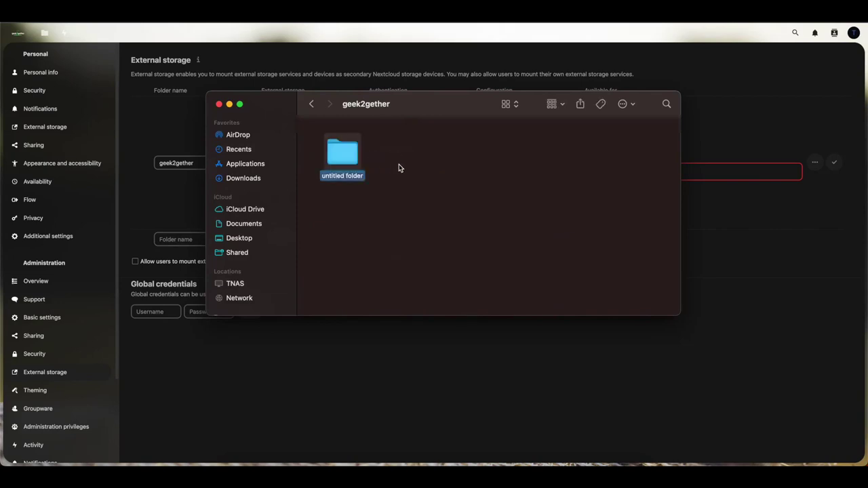
{"action": "type", "text": "Test"}
{"action": "left_click", "coordinate": [429, 160]}
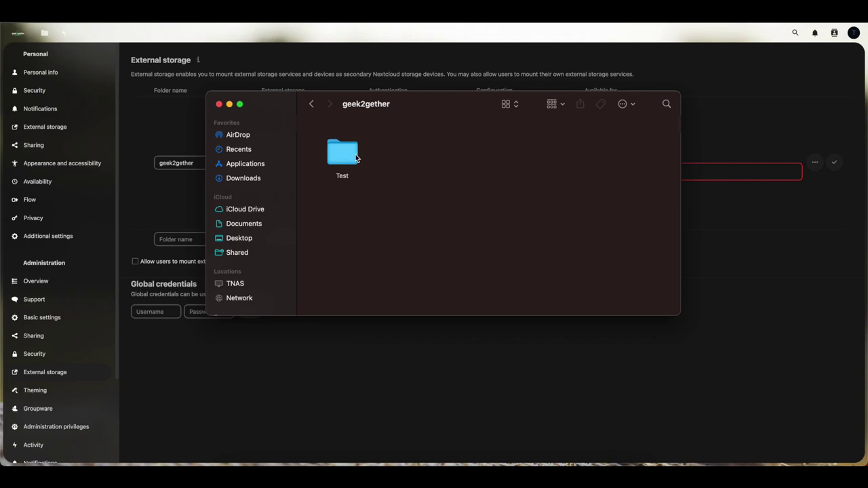
Create a second folder named man in the geek2gether share.
{"action": "right_click", "coordinate": [406, 150]}
{"action": "left_click", "coordinate": [414, 158]}
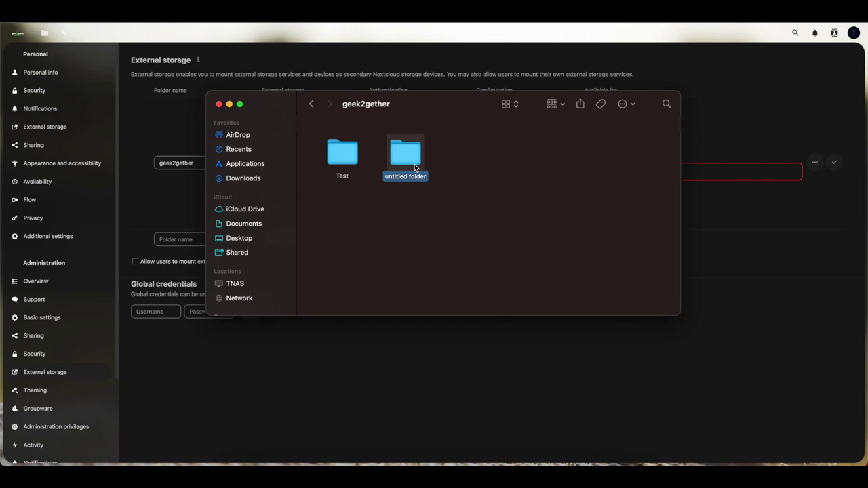
{"action": "type", "text": "man"}
{"action": "left_click", "coordinate": [508, 172]}
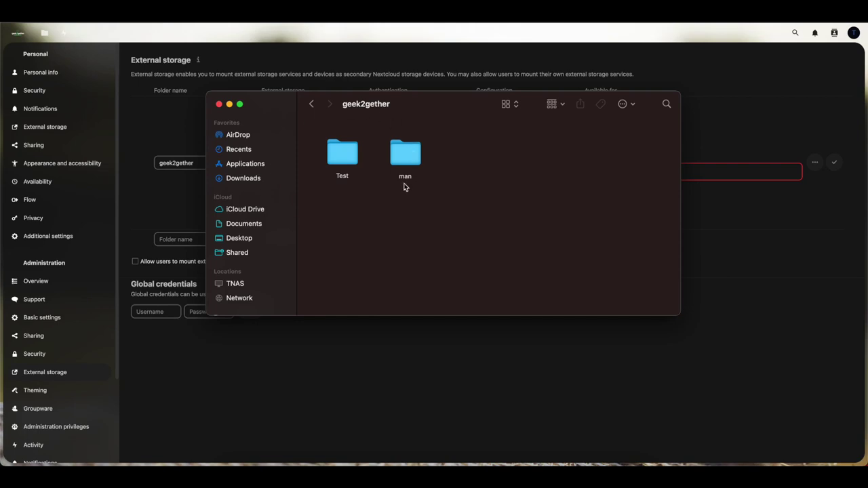
Set the geek2gether storage's remote subfolder to \Test.
{"action": "left_click", "coordinate": [437, 55]}
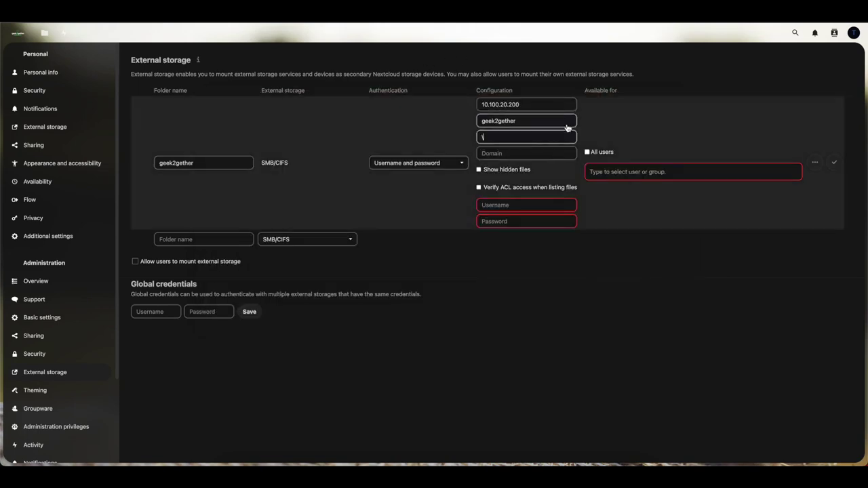
{"action": "type", "text": "teTes"}
{"action": "key", "text": "BackSpace"}
{"action": "key", "text": "BackSpace"}
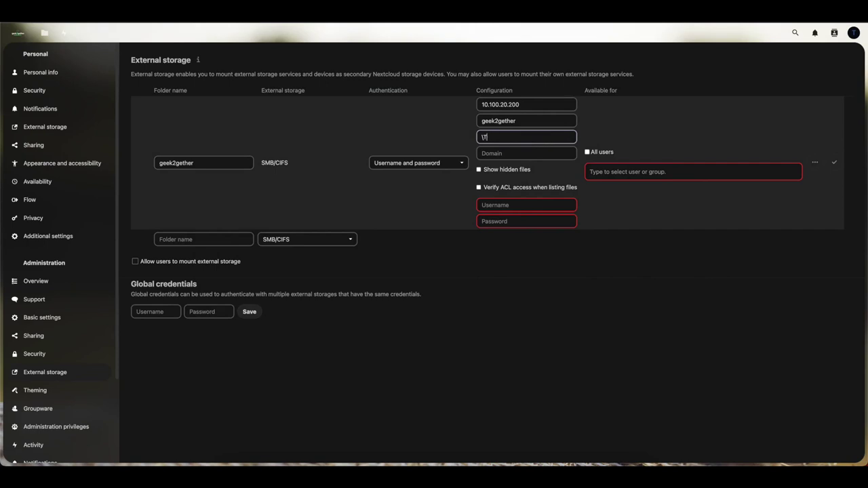
{"action": "type", "text": "est"}
Enter geek2gether as the domain after rechecking the share folders in Finder.
{"action": "left_click", "coordinate": [523, 155]}
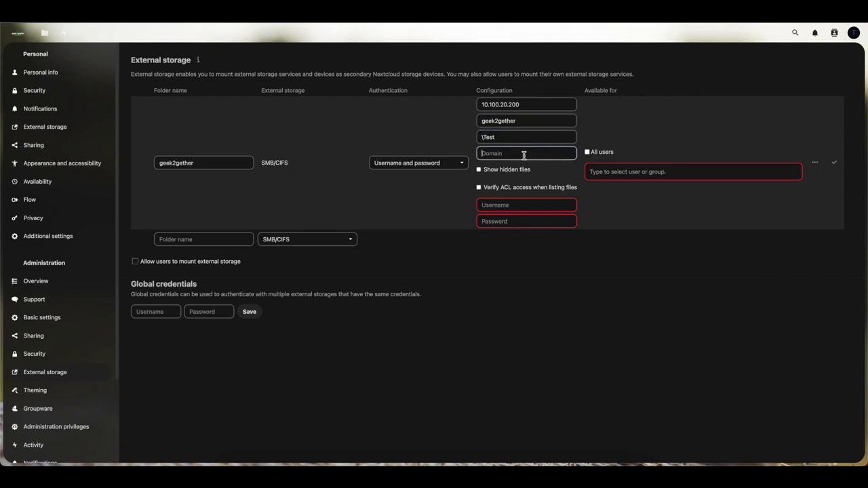
{"action": "left_click", "coordinate": [235, 471]}
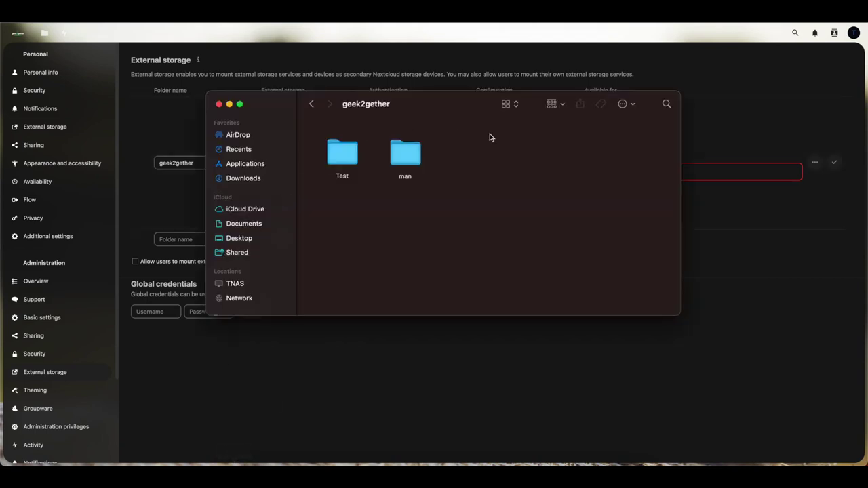
{"action": "left_click", "coordinate": [415, 369]}
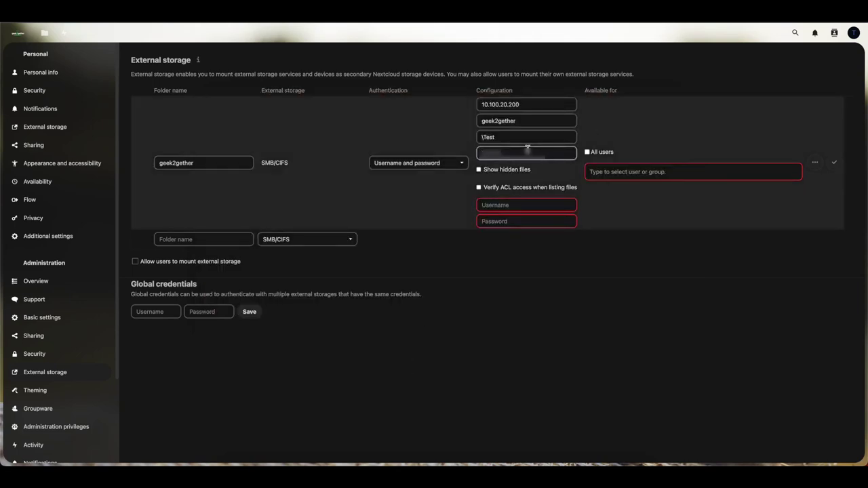
{"action": "type", "text": "geek"}
{"action": "type", "text": "2gether"}
Enter username sa.nextcloud, paste the password, and enable 'Verify ACL access when listing files'.
{"action": "left_click", "coordinate": [521, 205]}
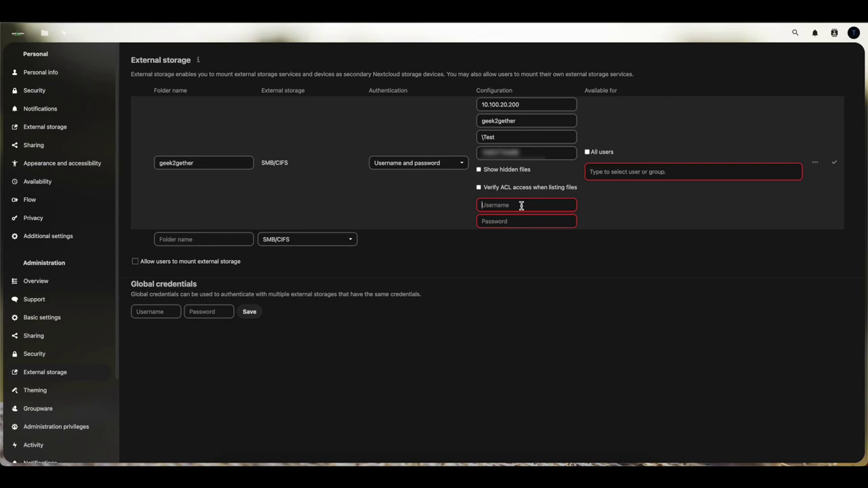
{"action": "type", "text": "s"}
{"action": "key", "text": "BackSpace"}
{"action": "type", "text": "sa.nextcloud"}
{"action": "key", "text": "ctrl+v"}
{"action": "left_click", "coordinate": [479, 187]}
Make geek2gether available to all users and save the storage.
{"action": "left_click", "coordinate": [588, 153]}
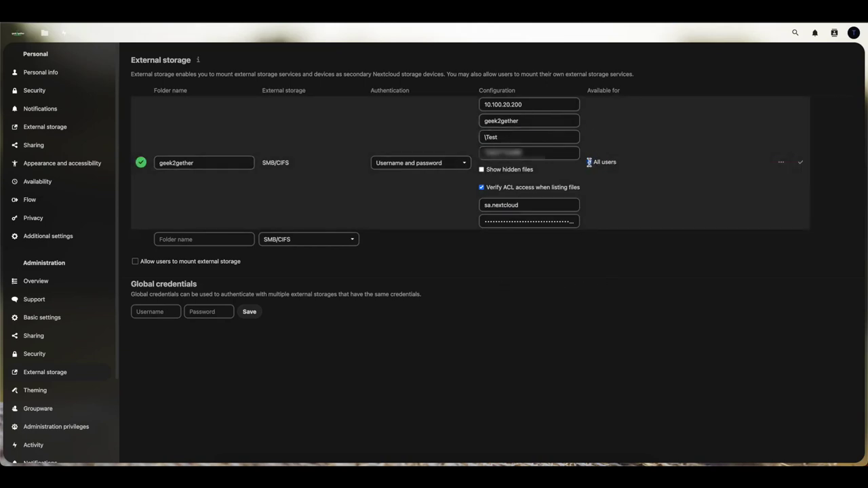
{"action": "left_click", "coordinate": [589, 162]}
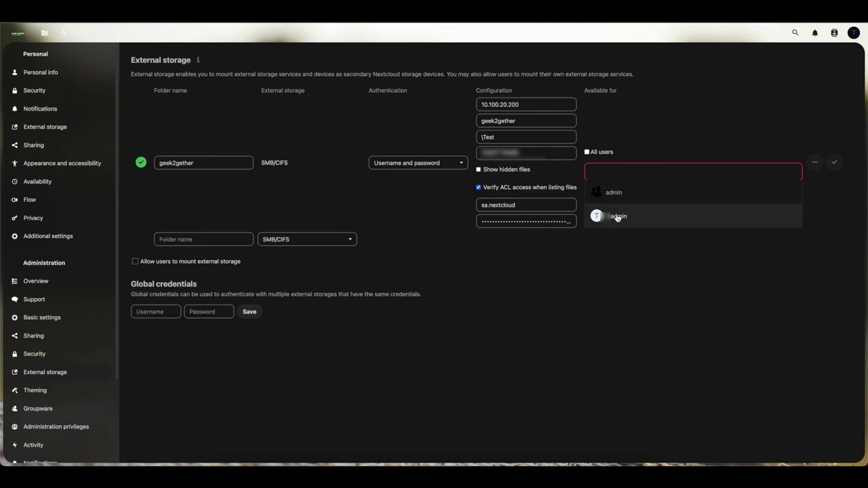
{"action": "left_click", "coordinate": [598, 153]}
{"action": "left_click", "coordinate": [802, 165]}
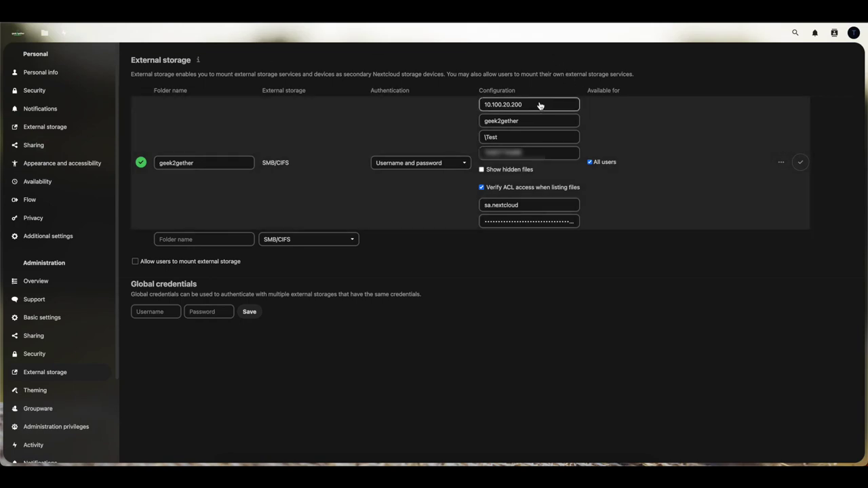
Try \Test3 as the remote subfolder, then remove the 3 after the save fails.
{"action": "left_click", "coordinate": [522, 134]}
{"action": "type", "text": "3"}
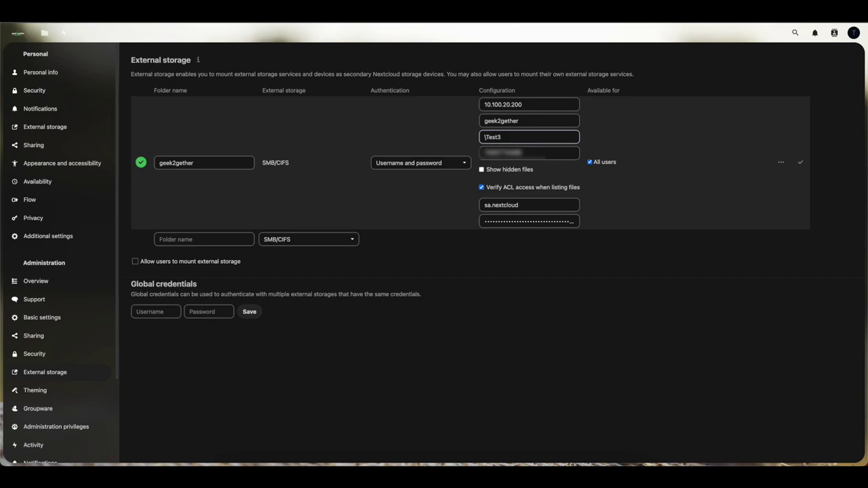
{"action": "left_click", "coordinate": [800, 162]}
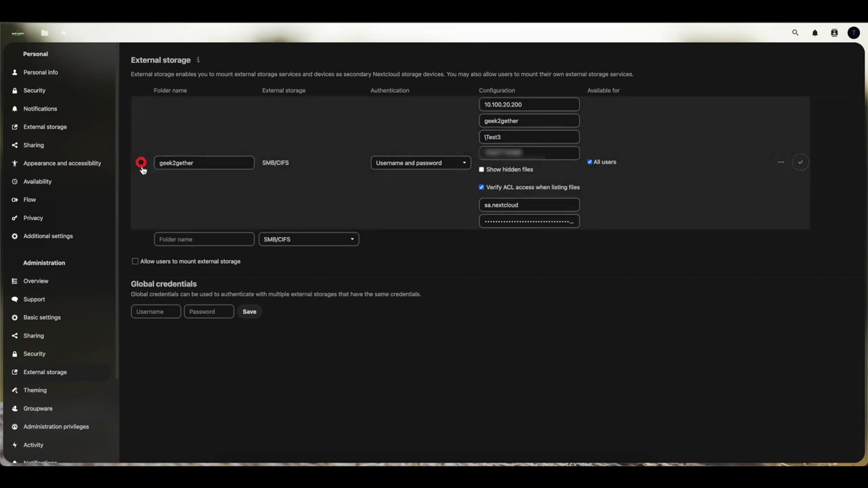
{"action": "left_click", "coordinate": [529, 139]}
{"action": "key", "text": "BackSpace"}
Save geek2gether with \Test restored and open its empty folder in Files.
{"action": "left_click", "coordinate": [800, 162]}
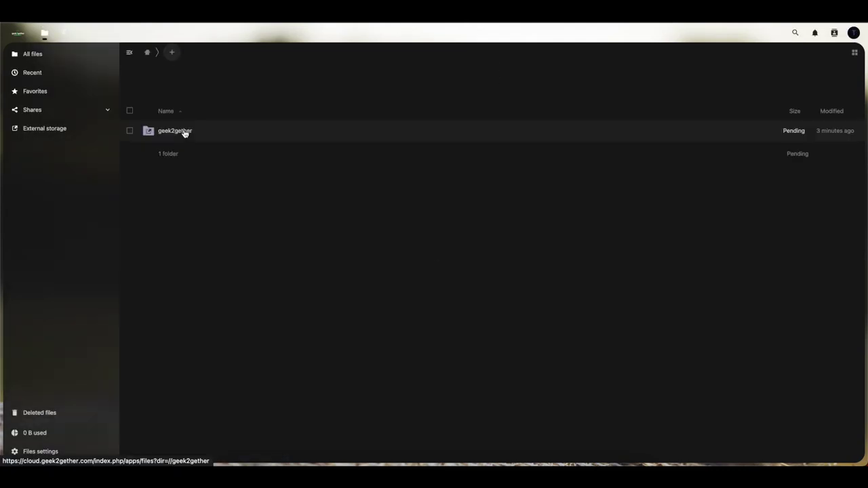
{"action": "left_click", "coordinate": [184, 132]}
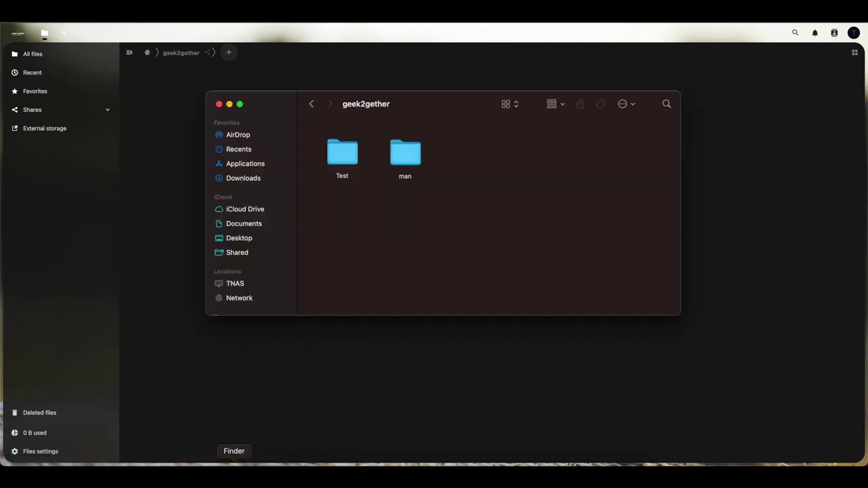
Create a folder named test1 inside the share's Test folder in Finder, then return to the browser.
{"action": "double_click", "coordinate": [342, 153]}
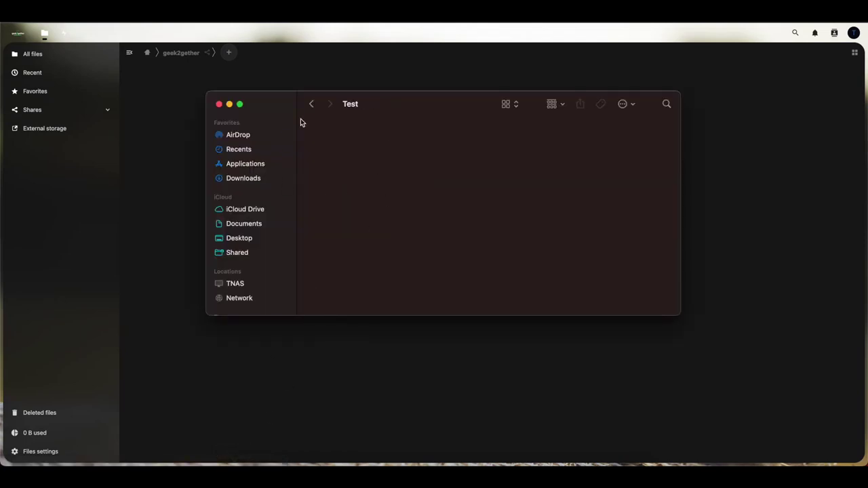
{"action": "right_click", "coordinate": [350, 151]}
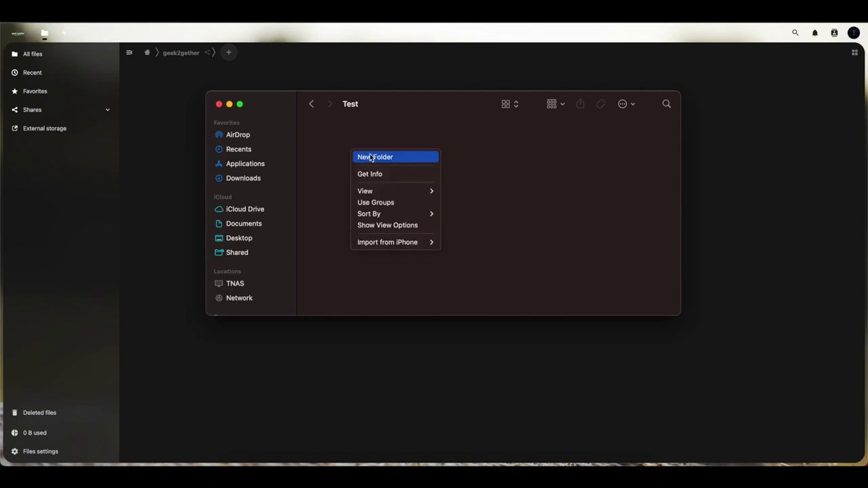
{"action": "left_click", "coordinate": [374, 158]}
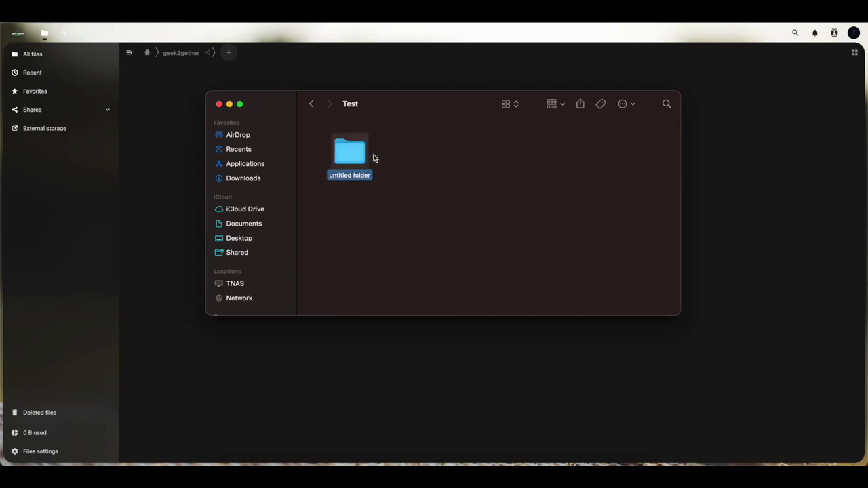
{"action": "type", "text": "test1"}
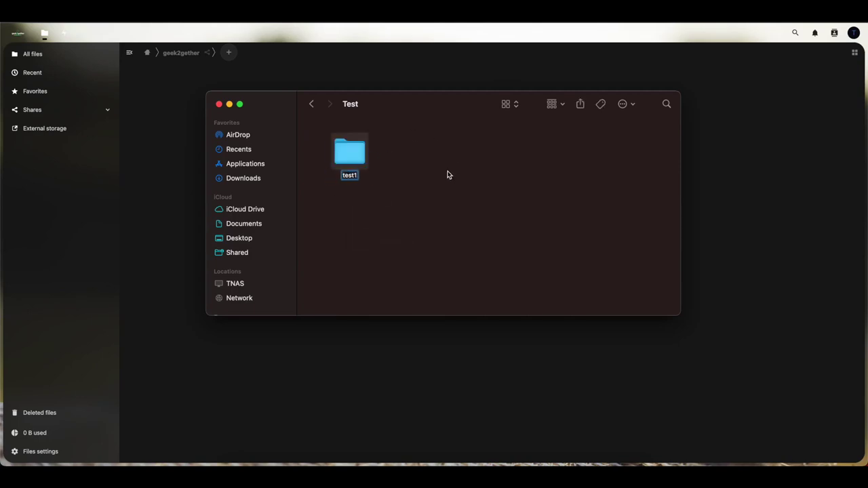
{"action": "left_click", "coordinate": [448, 175]}
{"action": "left_click", "coordinate": [142, 250]}
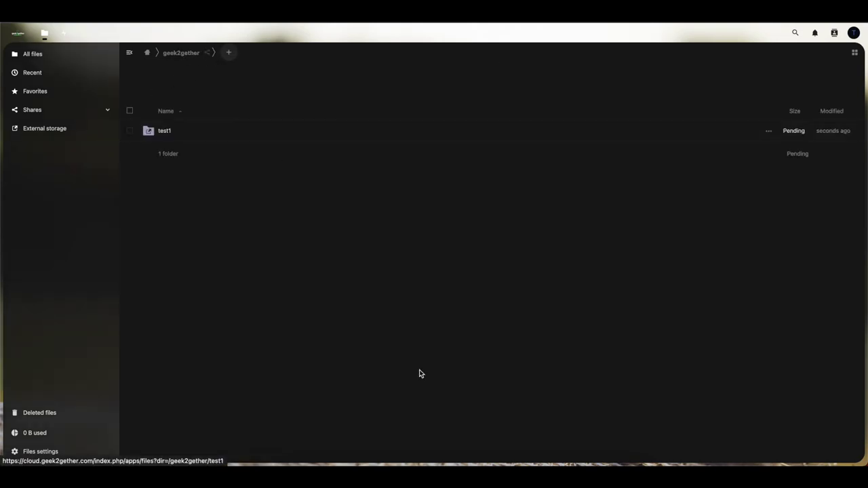
Open the Nextcloud account menu to reach administration settings.
{"action": "left_click", "coordinate": [854, 33]}
In Administration > External storage, clear geek2gether's \Test remote subfolder and save.
{"action": "left_click", "coordinate": [819, 94]}
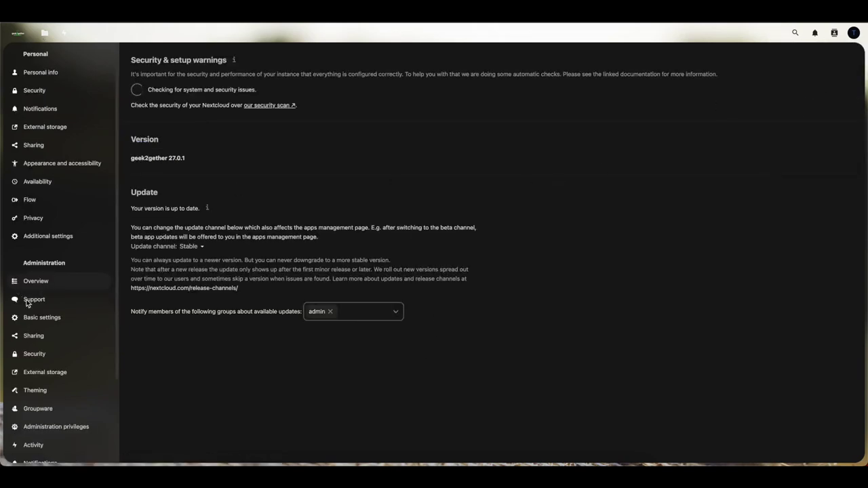
{"action": "left_click", "coordinate": [60, 380]}
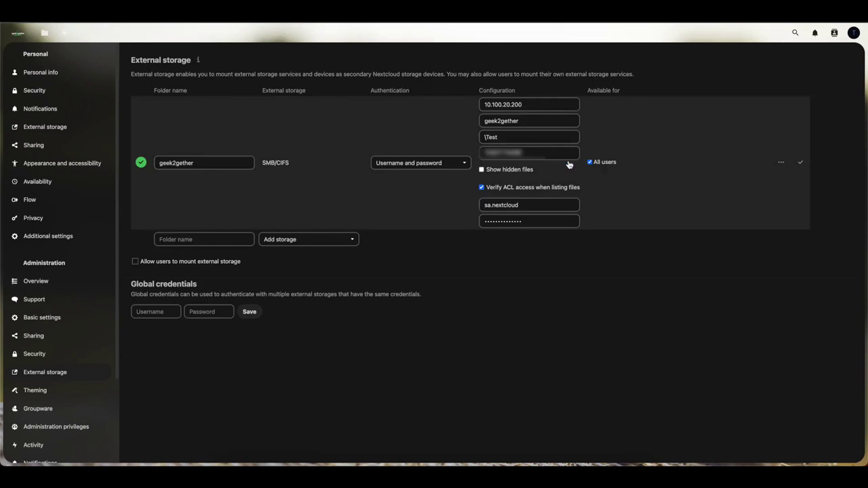
{"action": "left_click", "coordinate": [514, 139]}
{"action": "left_click_drag", "start_coordinate": [505, 137], "coordinate": [447, 137]}
{"action": "key", "text": "BackSpace"}
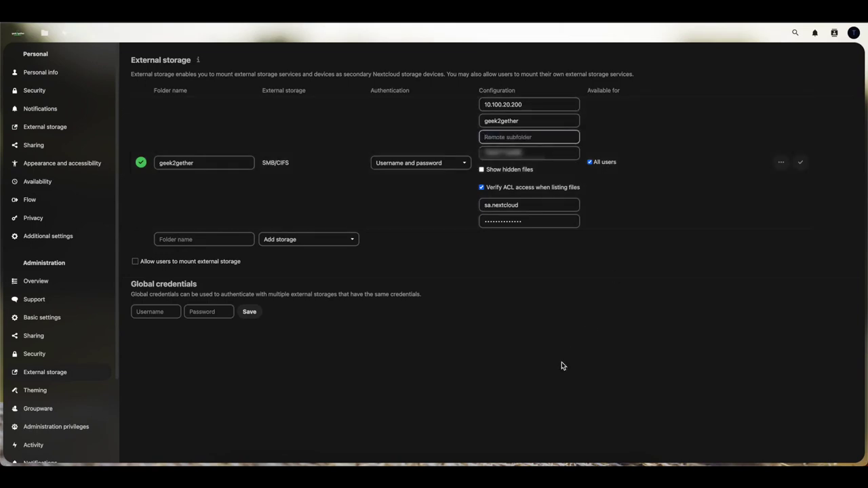
{"action": "left_click", "coordinate": [559, 357]}
{"action": "left_click", "coordinate": [800, 162]}
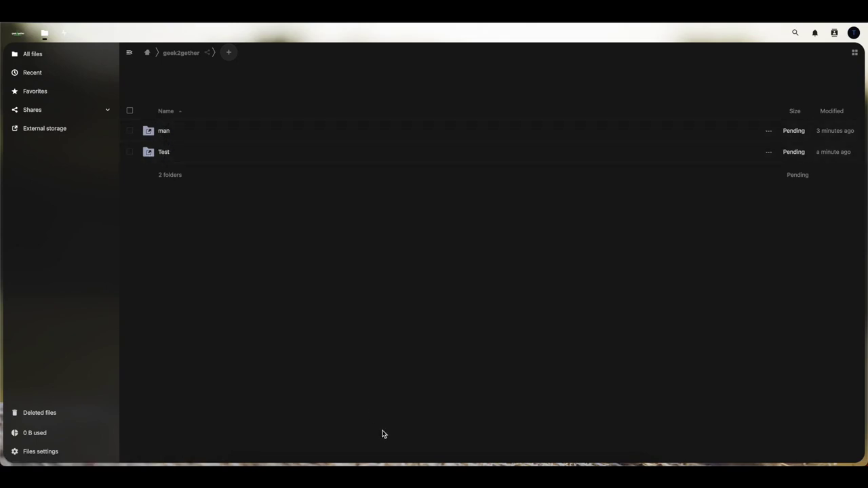
Compare the Test share's contents in Finder, then return to Nextcloud Files.
{"action": "left_click", "coordinate": [234, 475]}
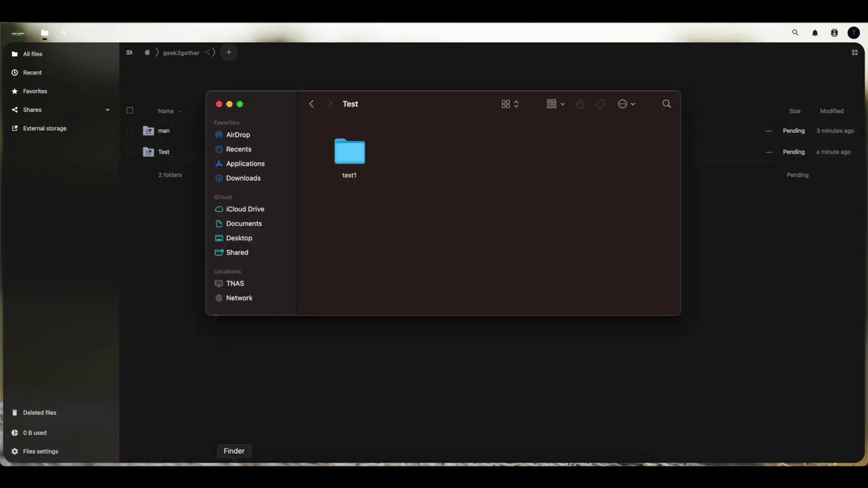
{"action": "left_click", "coordinate": [357, 363]}
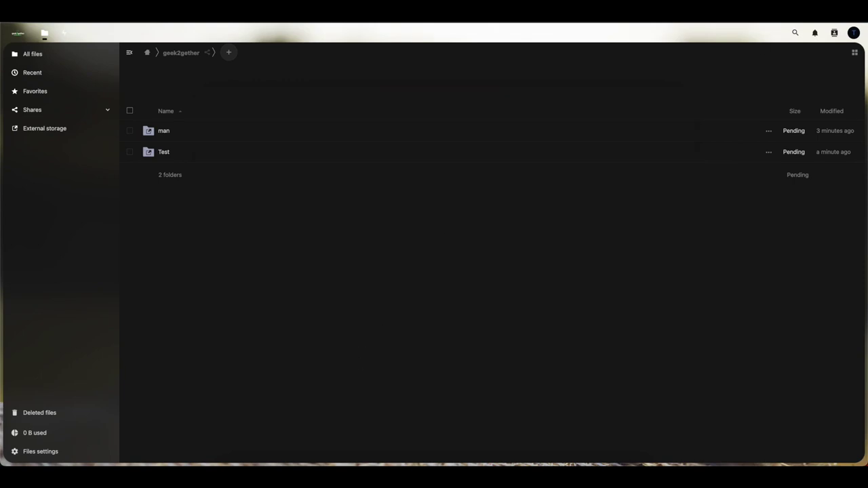
Reopen External storage and review geek2gether's password and authentication method choices.
{"action": "left_click", "coordinate": [853, 32]}
{"action": "left_click", "coordinate": [807, 94]}
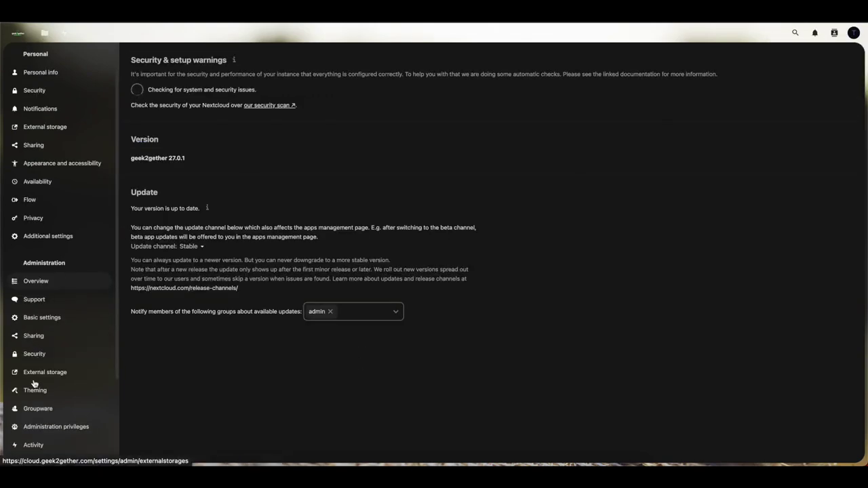
{"action": "left_click", "coordinate": [36, 382]}
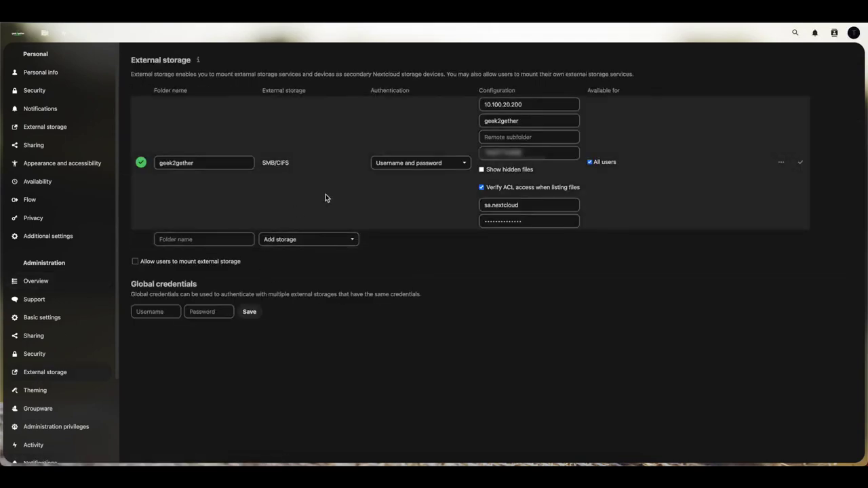
{"action": "left_click", "coordinate": [485, 220]}
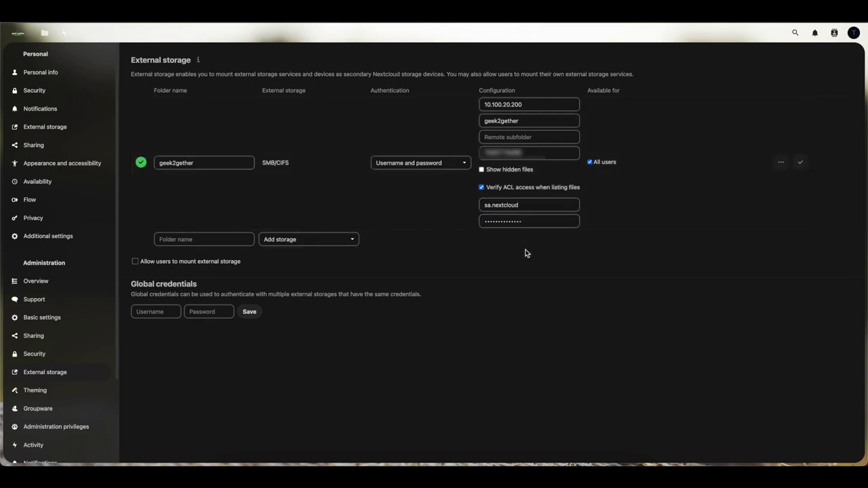
{"action": "left_click", "coordinate": [437, 166]}
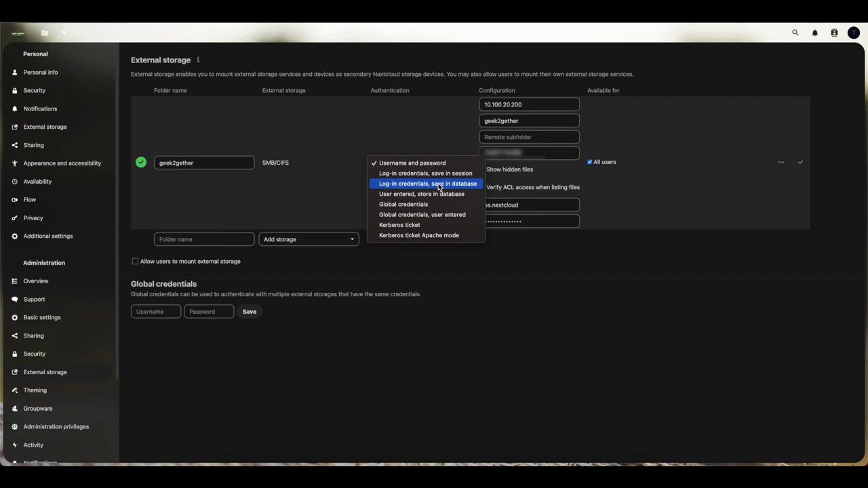
Close the Authentication list with 'Username and password' still selected.
{"action": "left_click", "coordinate": [431, 163]}
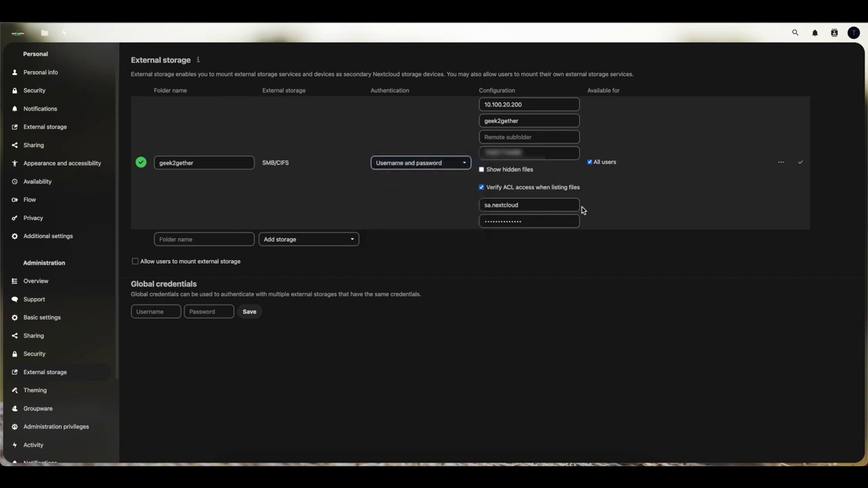